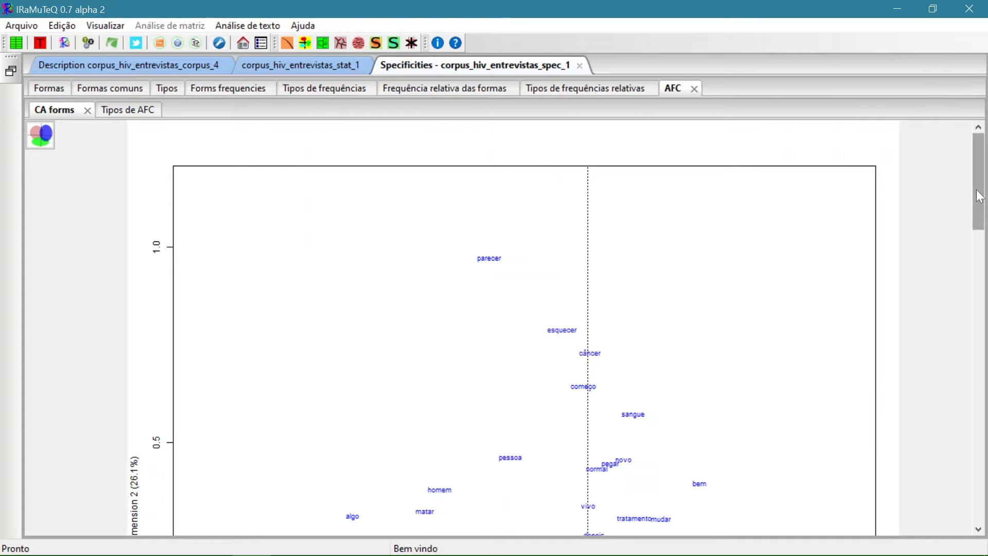
Redraw the correspondence analysis forms plot with the first 50 points, overlap avoided, and text proportional to frequency from 10 to 40
{"action": "left_click_drag", "start_coordinate": [981, 189], "coordinate": [987, 240]}
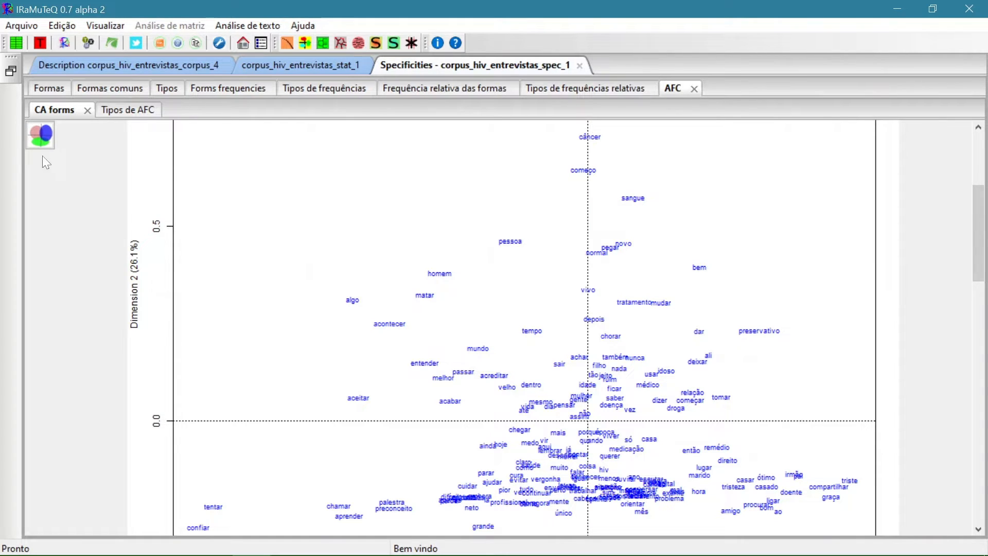
{"action": "left_click", "coordinate": [41, 136]}
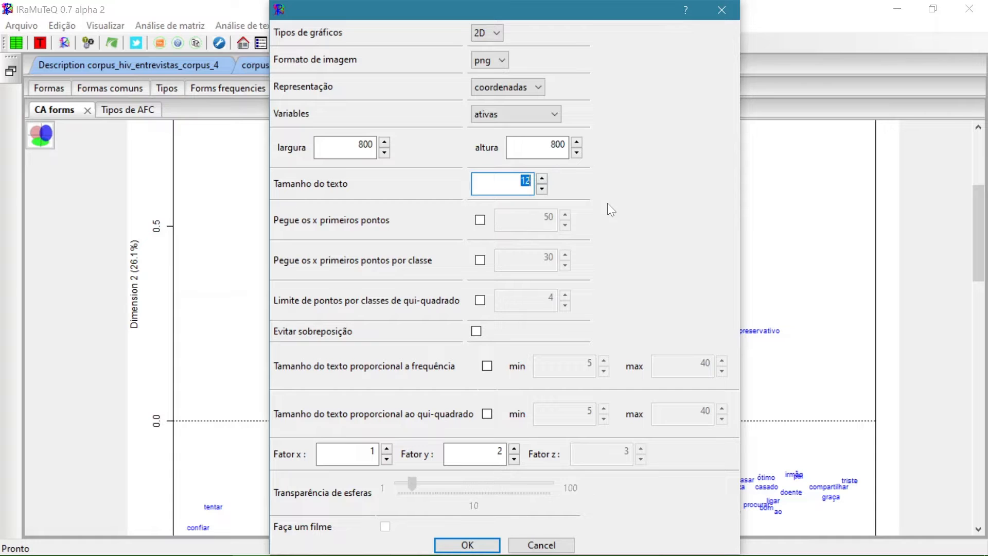
{"action": "left_click", "coordinate": [481, 220]}
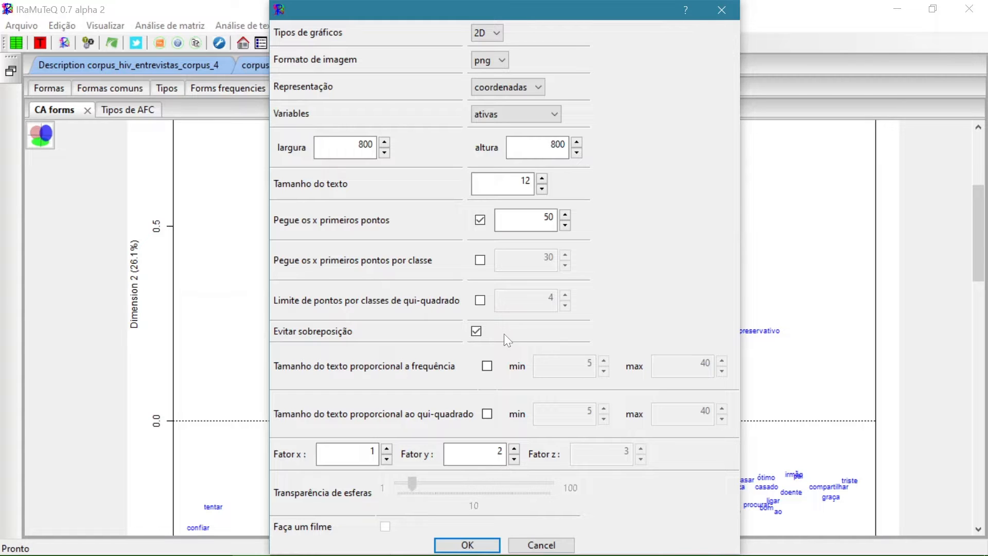
{"action": "left_click", "coordinate": [489, 369]}
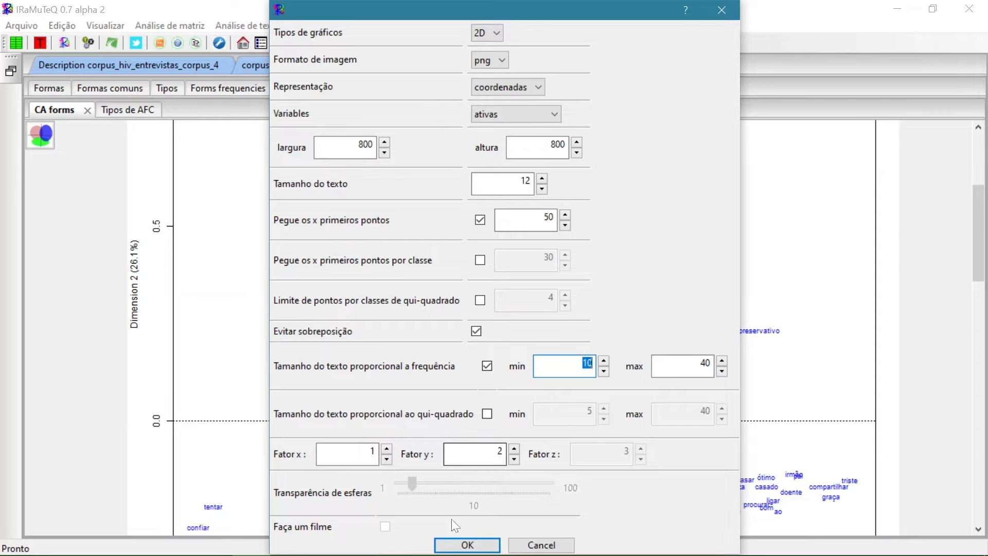
{"action": "left_click", "coordinate": [466, 545]}
{"action": "left_click_drag", "start_coordinate": [977, 507], "coordinate": [976, 485]}
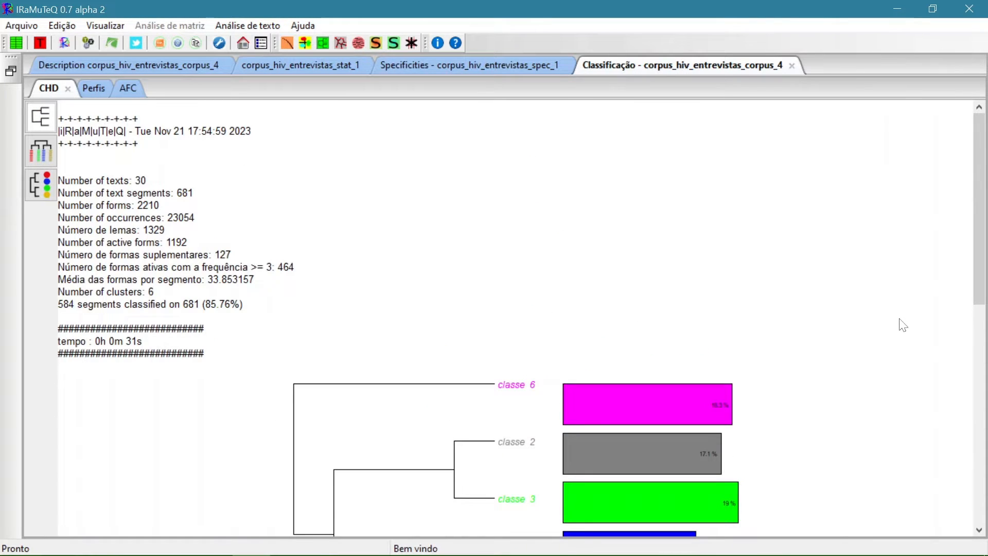
Generate the CHD dendrogram as a coloured phylogram, 500 high and 700 wide, with class sizes shown as pie charts
{"action": "mouse_move", "coordinate": [979, 221]}
{"action": "left_mouse_down"}
{"action": "mouse_move", "coordinate": [982, 421]}
{"action": "mouse_move", "coordinate": [978, 208]}
{"action": "left_mouse_up"}
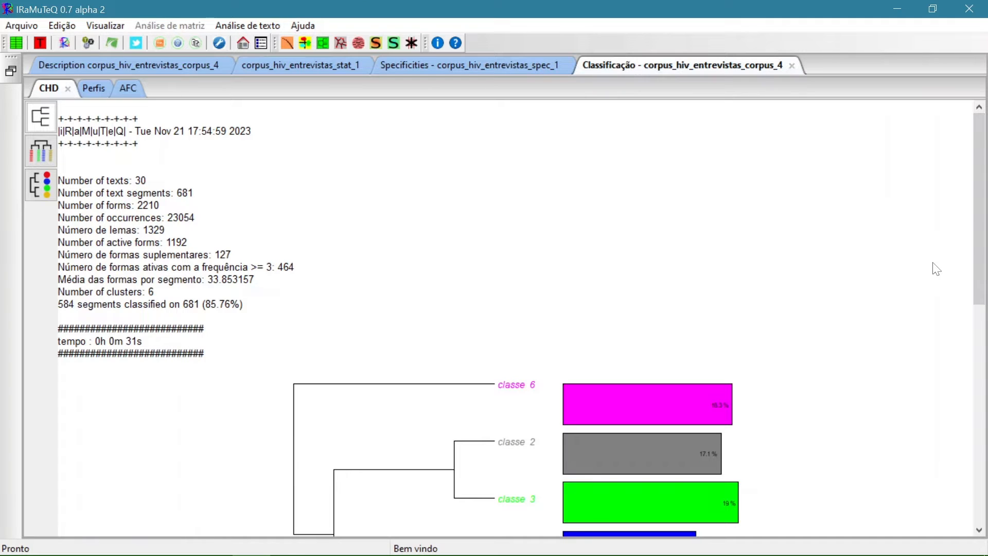
{"action": "left_click", "coordinate": [48, 123]}
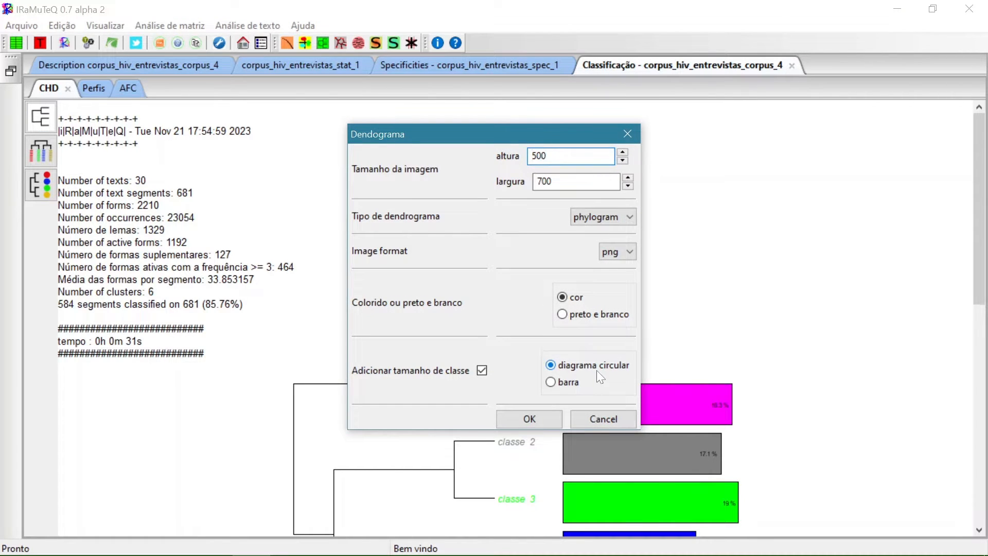
{"action": "key", "text": "Return"}
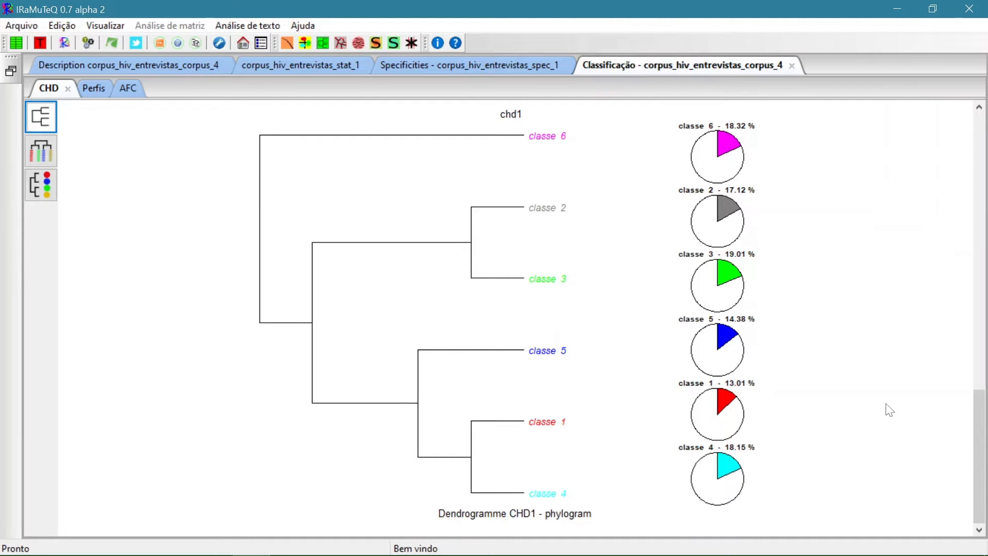
Generate the phylogram with each class's word list, and regenerate it with an image height of 800
{"action": "left_click", "coordinate": [47, 149]}
{"action": "left_click", "coordinate": [517, 353]}
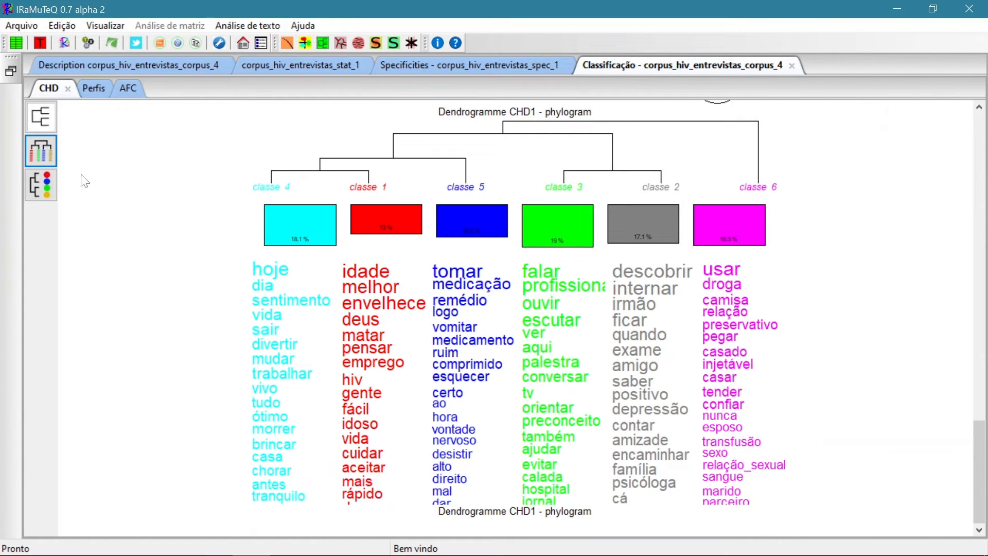
{"action": "left_click", "coordinate": [41, 150]}
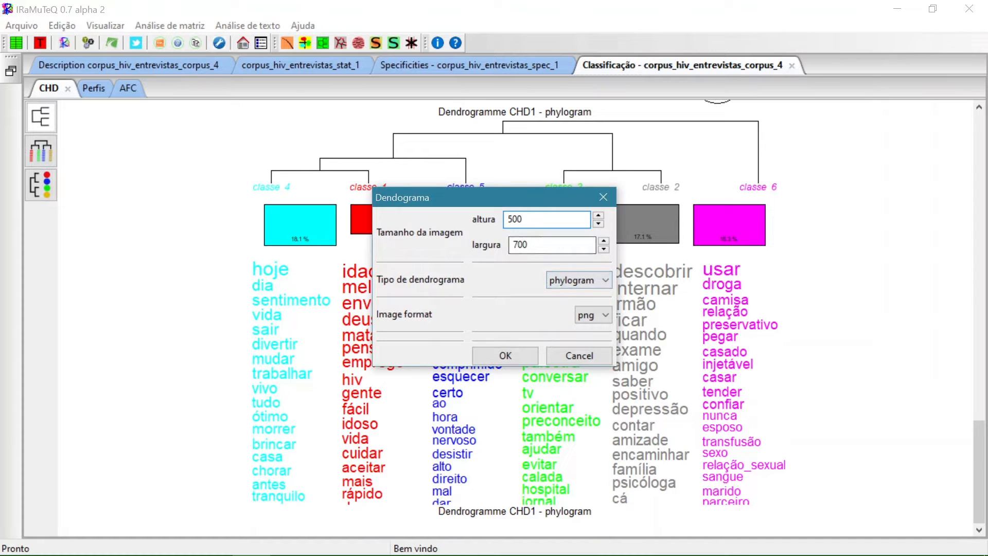
{"action": "left_click_drag", "start_coordinate": [522, 219], "coordinate": [470, 221]}
{"action": "type", "text": "800"}
{"action": "key", "text": "Return"}
{"action": "left_click_drag", "start_coordinate": [983, 511], "coordinate": [175, 349]}
Regenerate the word-list phylogram with an image width of 800
{"action": "left_click", "coordinate": [48, 153]}
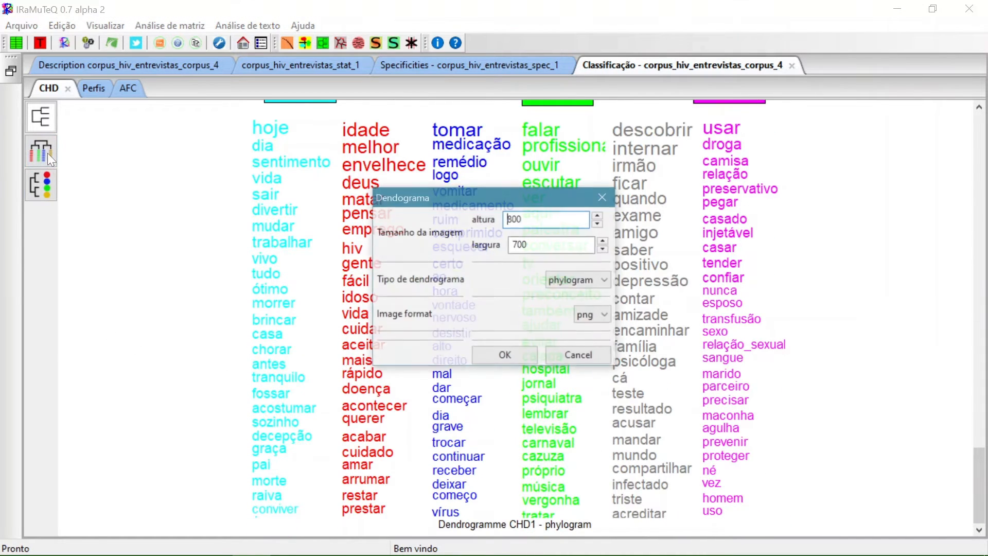
{"action": "key", "text": "Tab"}
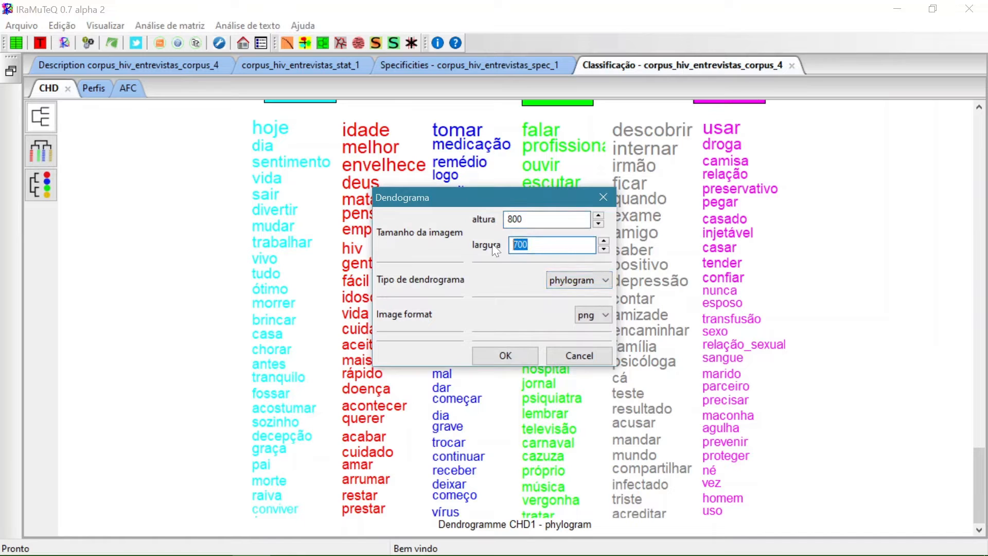
{"action": "type", "text": "800"}
{"action": "left_click", "coordinate": [524, 350]}
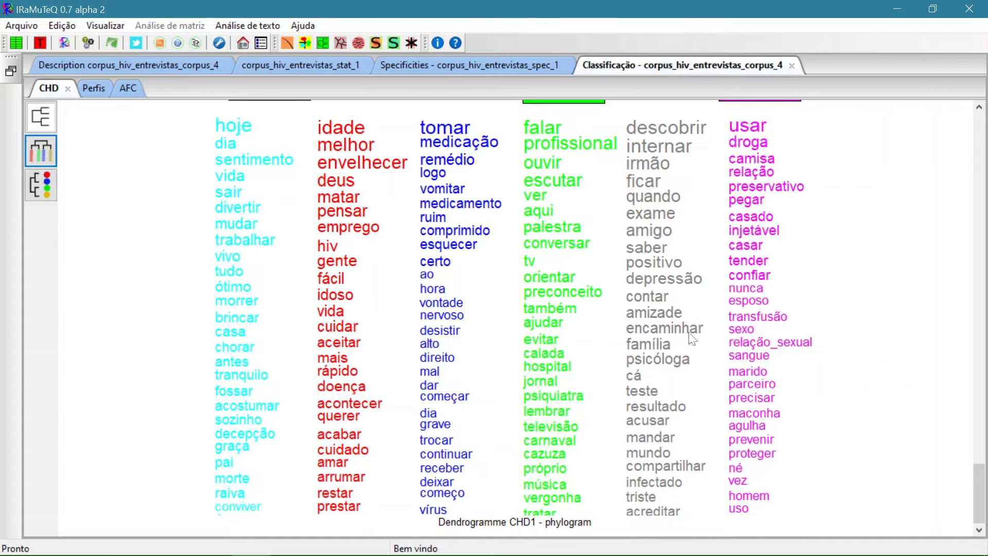
Generate the 800 by 800 phylogram with a word cloud per class and look through its classes
{"action": "left_click", "coordinate": [48, 191]}
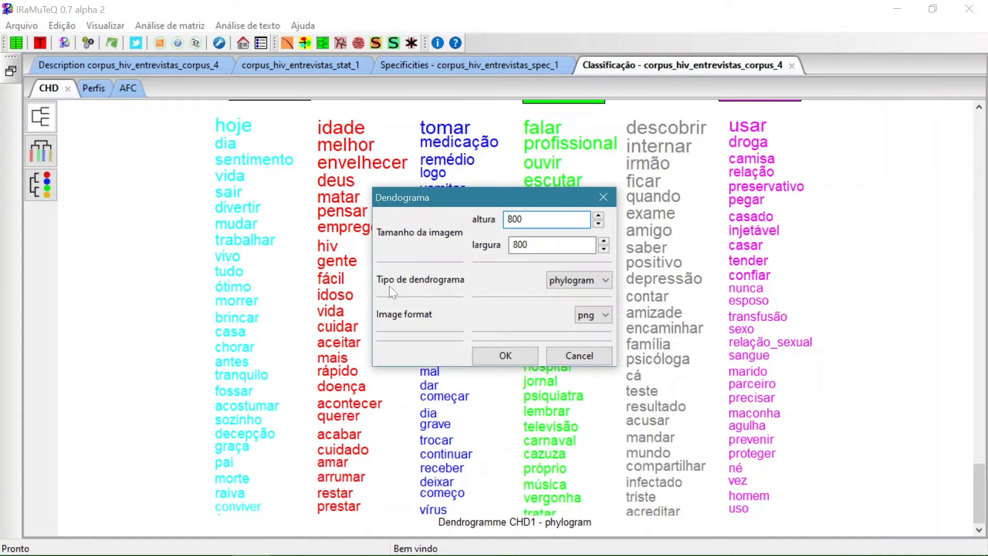
{"action": "left_click", "coordinate": [520, 354]}
{"action": "left_click_drag", "start_coordinate": [986, 502], "coordinate": [983, 486]}
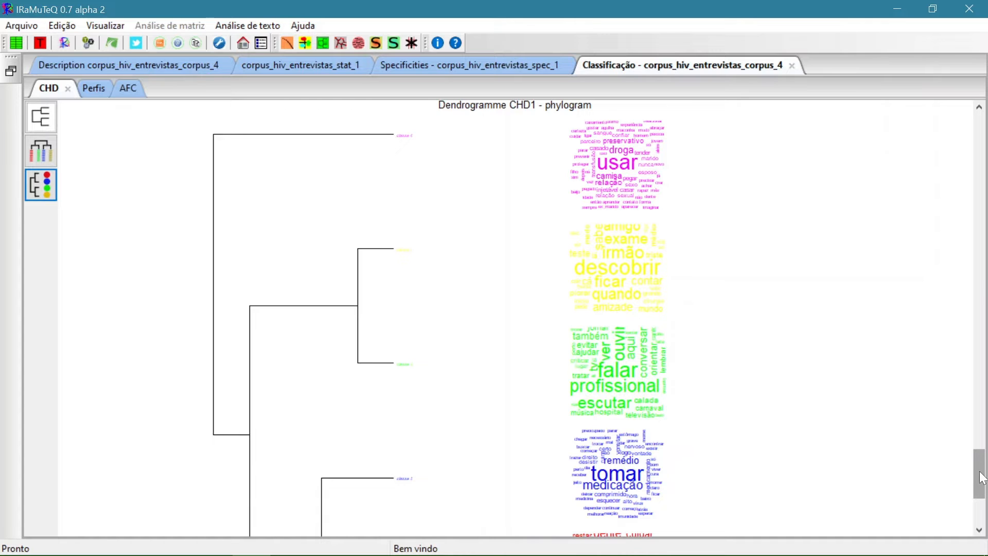
{"action": "left_click_drag", "start_coordinate": [981, 478], "coordinate": [980, 511]}
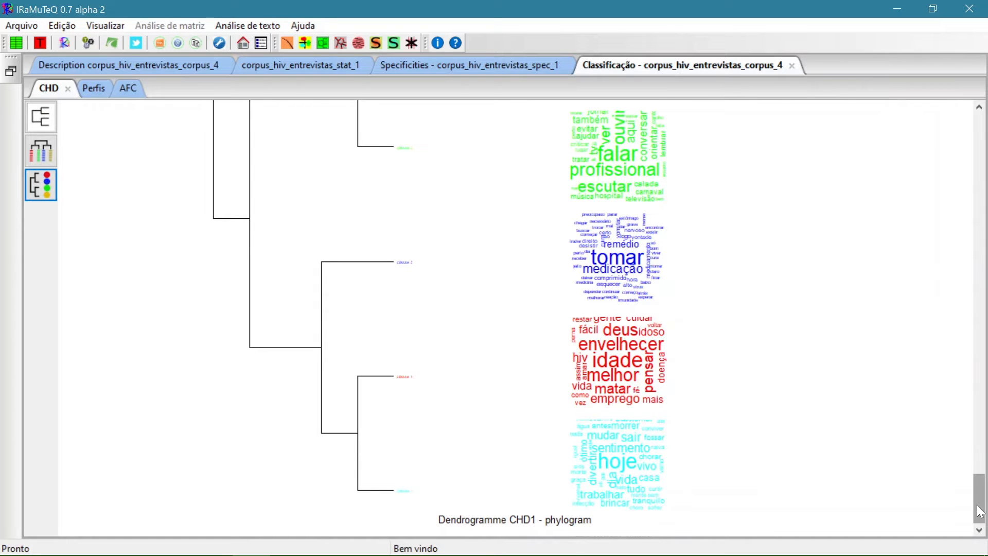
{"action": "left_click_drag", "start_coordinate": [979, 511], "coordinate": [980, 485]}
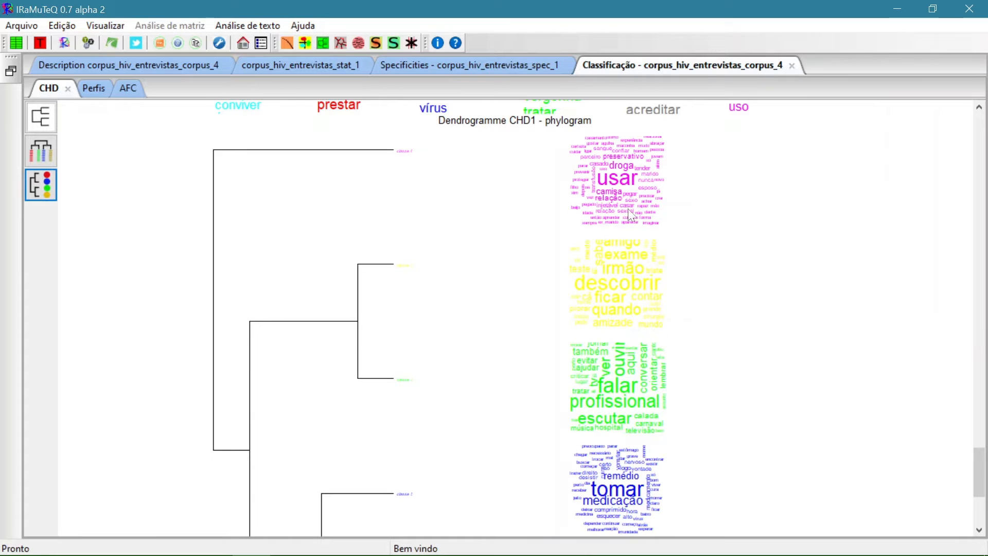
Run a lemmatized similarity analysis on selected forms with edge scores, edge.betweenness.community communities and halo enabled
{"action": "left_click", "coordinate": [344, 44]}
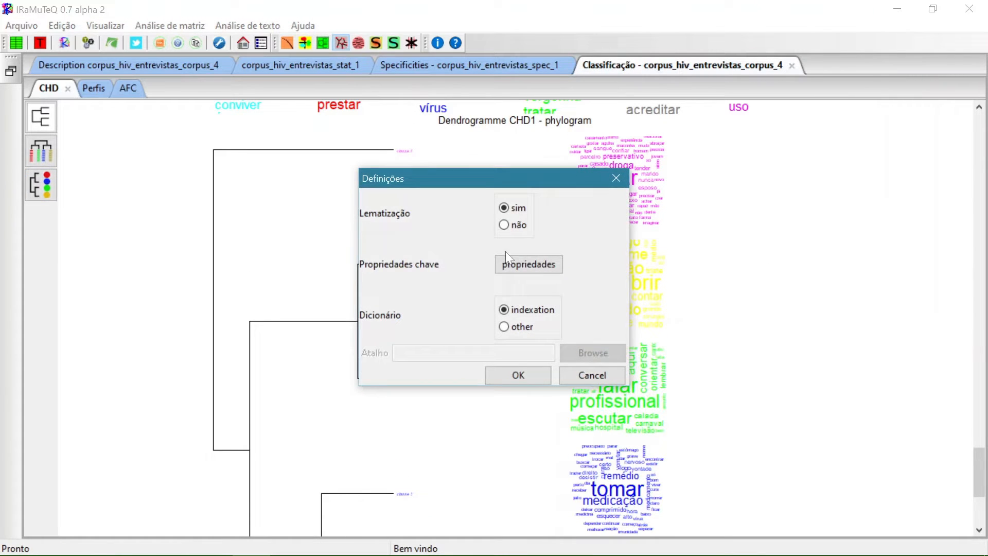
{"action": "left_click", "coordinate": [517, 377]}
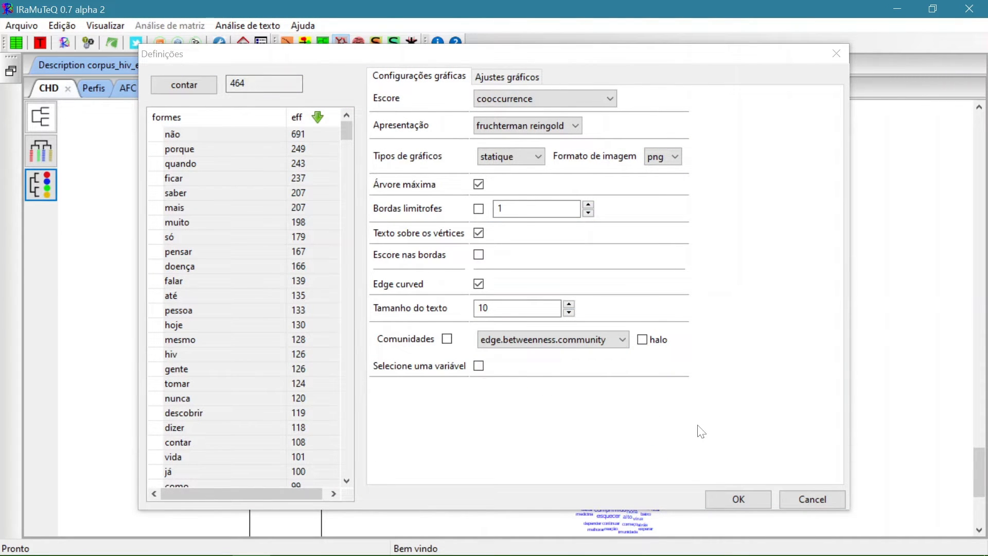
{"action": "left_click", "coordinate": [478, 255]}
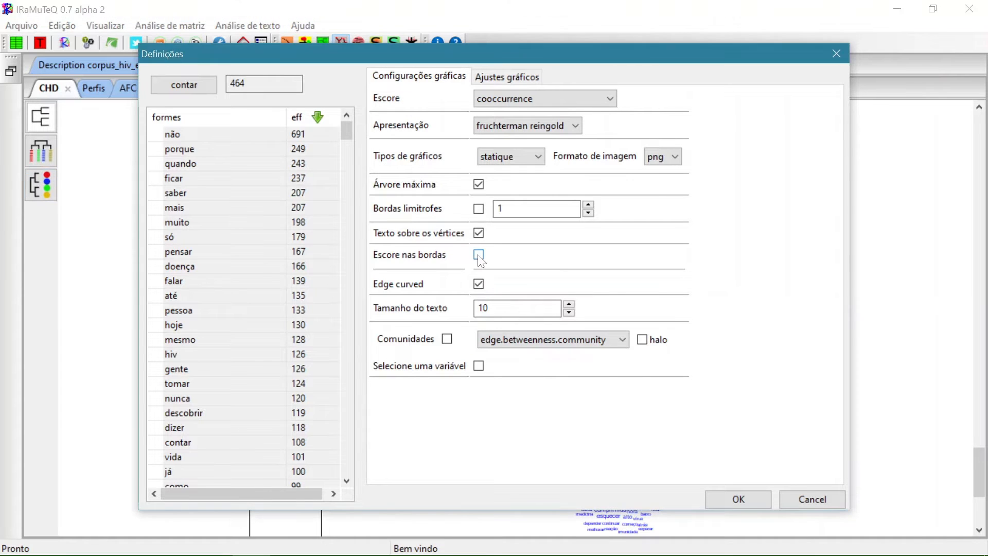
{"action": "left_click", "coordinate": [447, 338]}
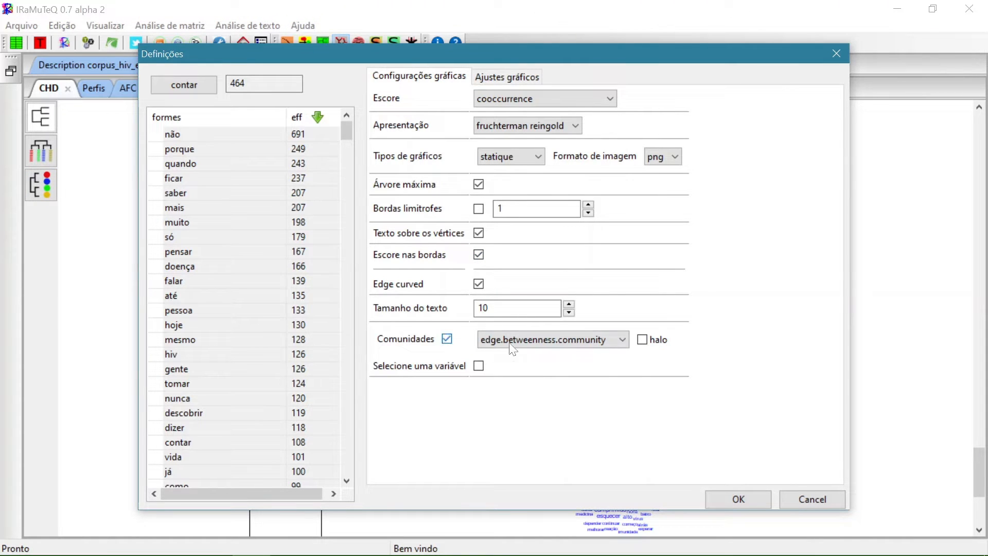
{"action": "left_click", "coordinate": [644, 342]}
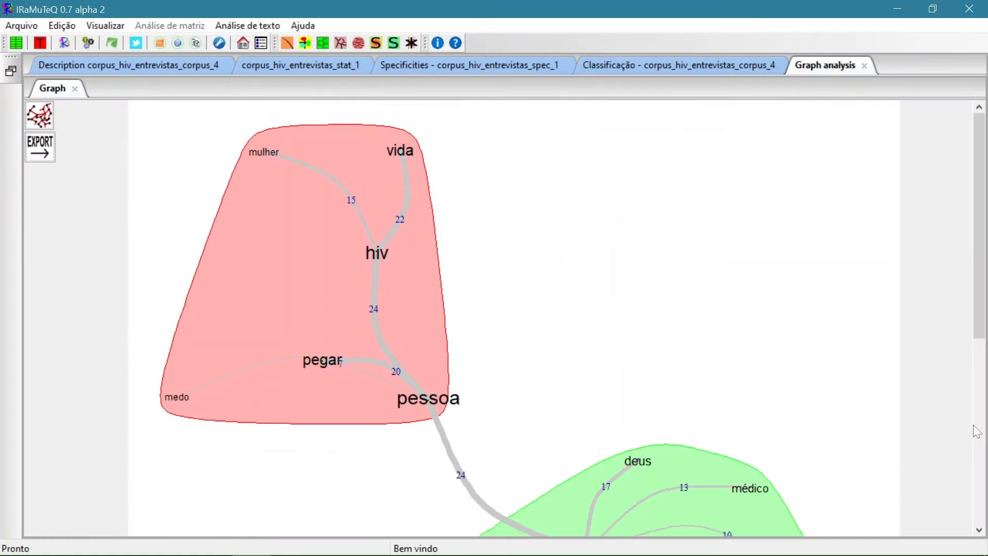
{"action": "left_click_drag", "start_coordinate": [982, 256], "coordinate": [942, 229]}
Redraw the similarity graph using the previous coordinates, with edge scores, communities and halo turned off
{"action": "left_click", "coordinate": [46, 111]}
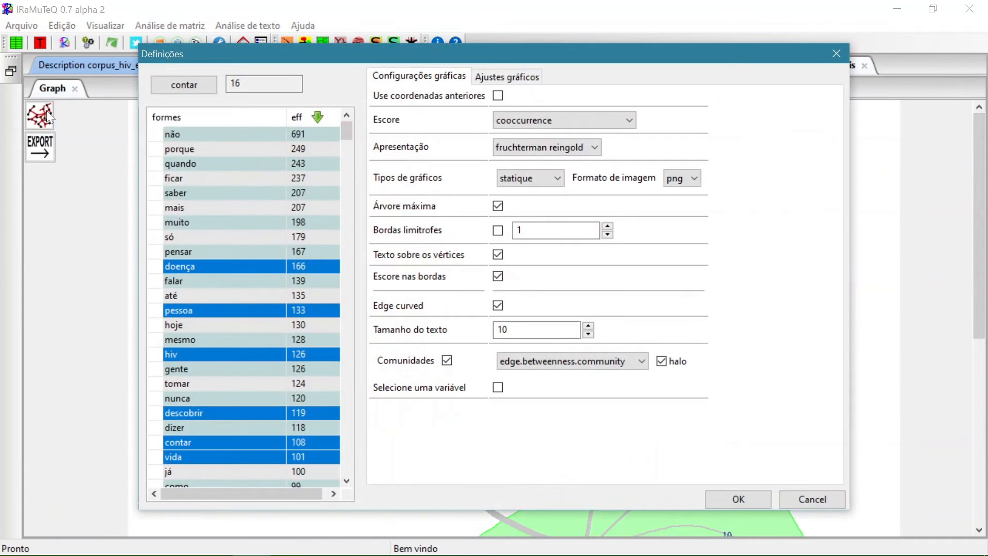
{"action": "left_click", "coordinate": [498, 96]}
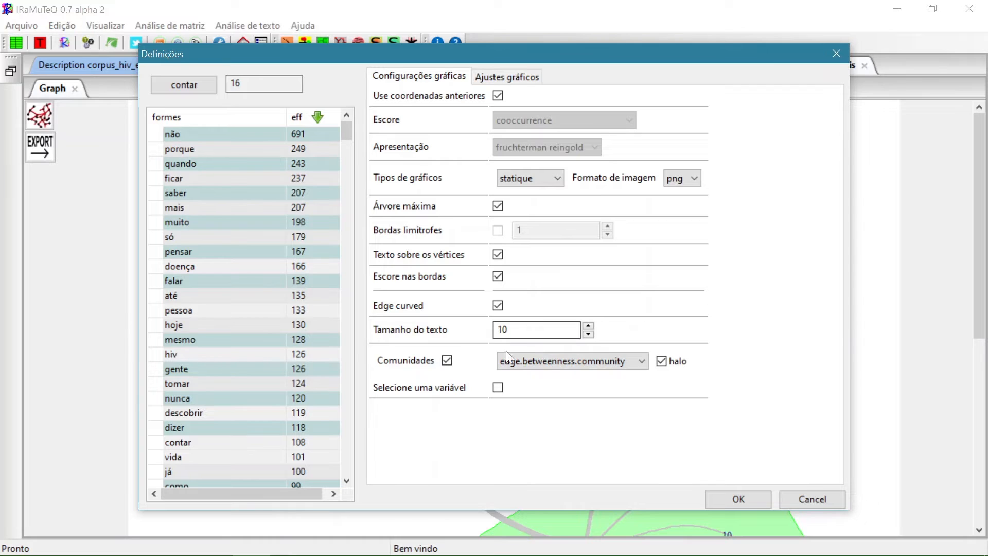
{"action": "left_click", "coordinate": [447, 360]}
{"action": "left_click", "coordinate": [662, 362]}
{"action": "left_click", "coordinate": [761, 496]}
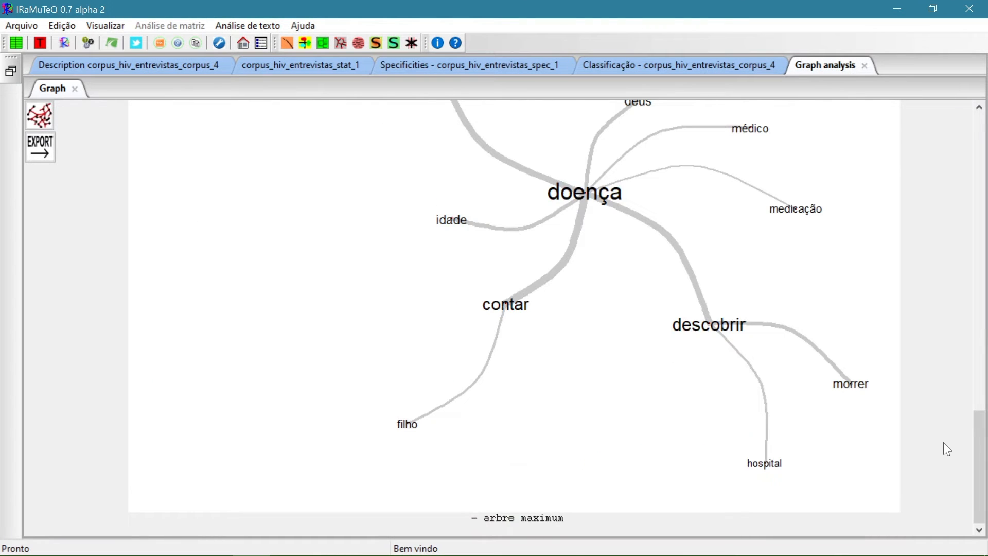
{"action": "left_click_drag", "start_coordinate": [972, 481], "coordinate": [985, 498]}
Make the similarity graph's vertex size proportional to chi2, with a minimum of 8 and a maximum of 20
{"action": "left_click", "coordinate": [39, 115]}
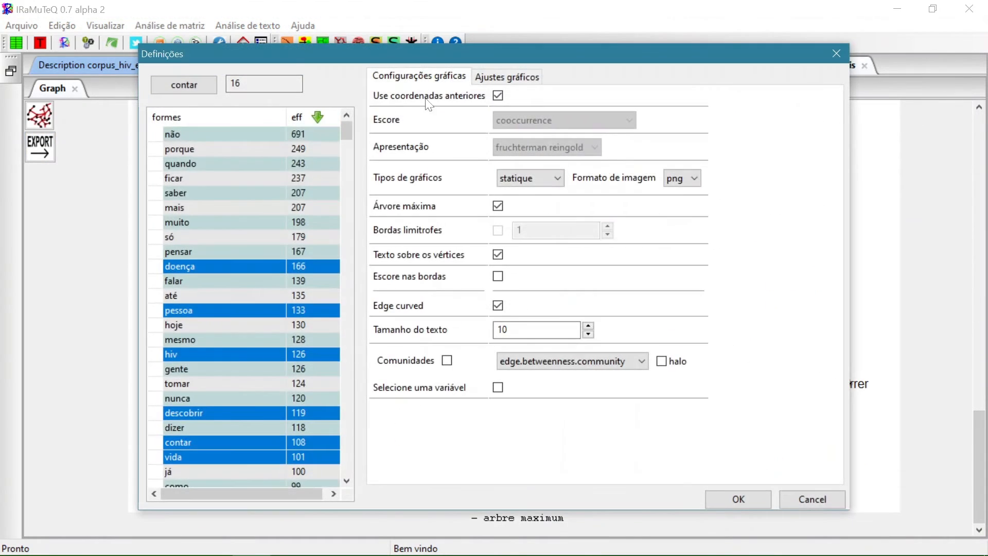
{"action": "left_click", "coordinate": [499, 82]}
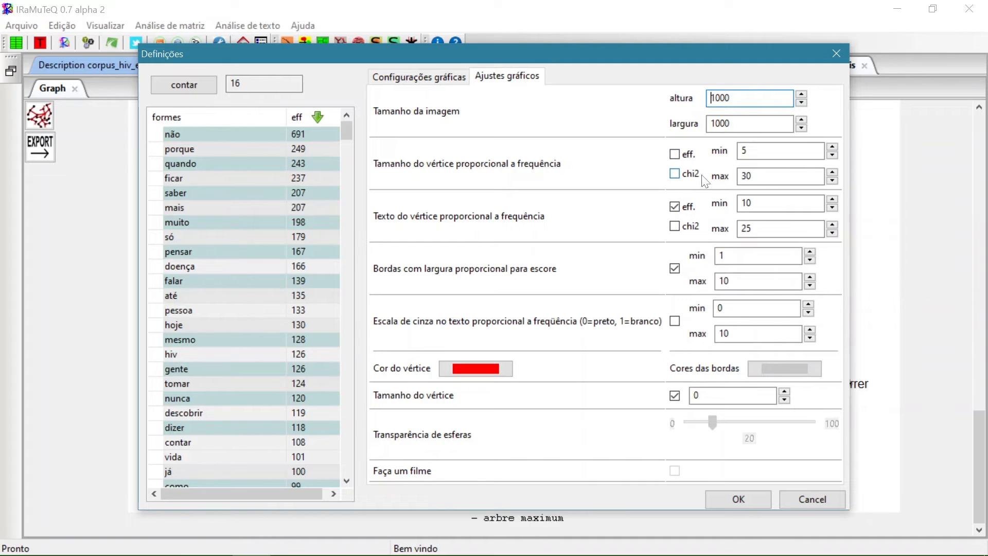
{"action": "left_click", "coordinate": [674, 175]}
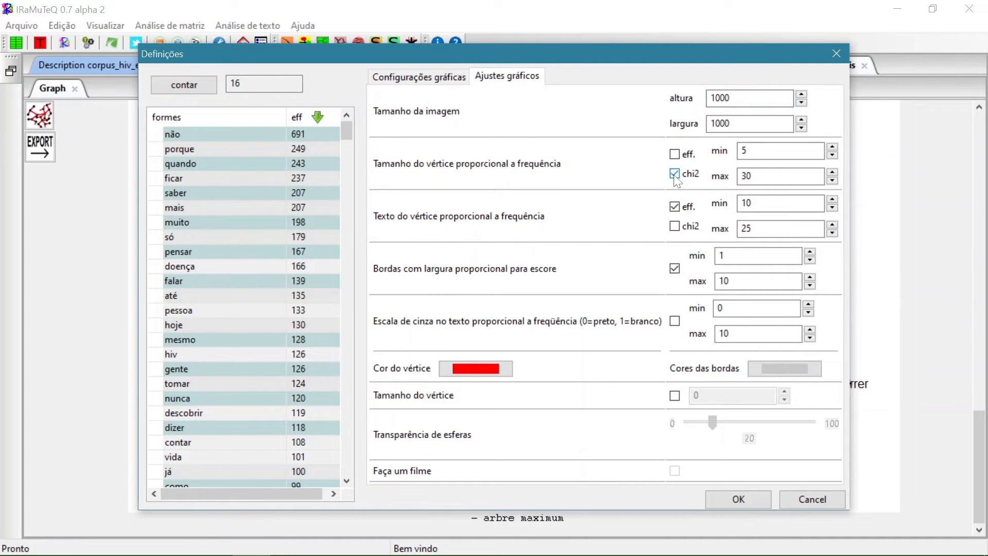
{"action": "left_click", "coordinate": [835, 146]}
{"action": "left_click", "coordinate": [835, 147]}
{"action": "left_click", "coordinate": [835, 146]}
{"action": "key", "text": "Tab"}
{"action": "type", "text": "20"}
Switch the vertex text scaling from eff. to chi2, with a minimum of 8 and a maximum of 20
{"action": "left_click", "coordinate": [675, 206]}
{"action": "left_click", "coordinate": [675, 227]}
{"action": "left_click", "coordinate": [832, 208]}
{"action": "left_click", "coordinate": [832, 208]}
{"action": "double_click", "coordinate": [757, 229]}
{"action": "type", "text": "20"}
Review the vertex and edge colour choices, keep both colours, and redraw the similarity graph with the adjusted settings
{"action": "left_click", "coordinate": [487, 368]}
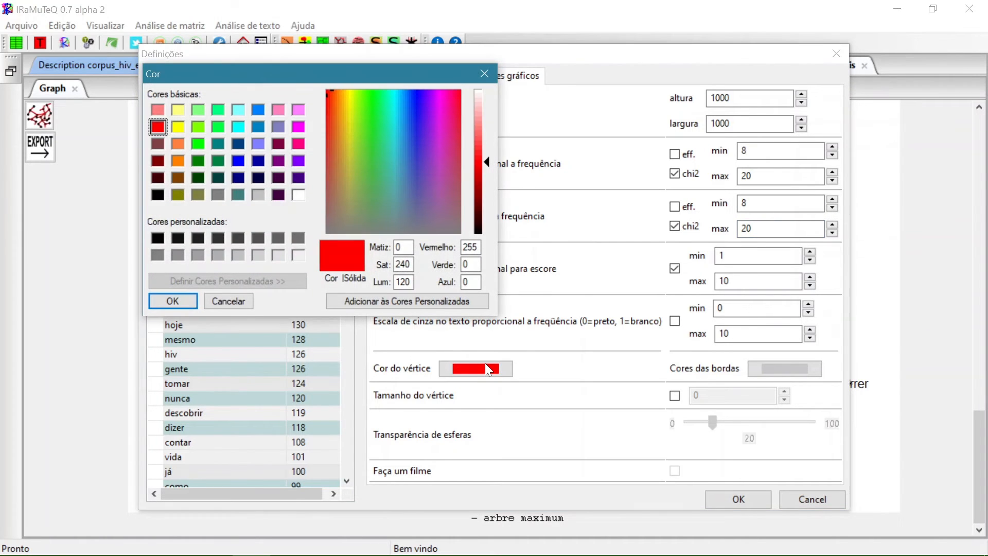
{"action": "left_click", "coordinate": [493, 77]}
{"action": "left_click", "coordinate": [783, 368]}
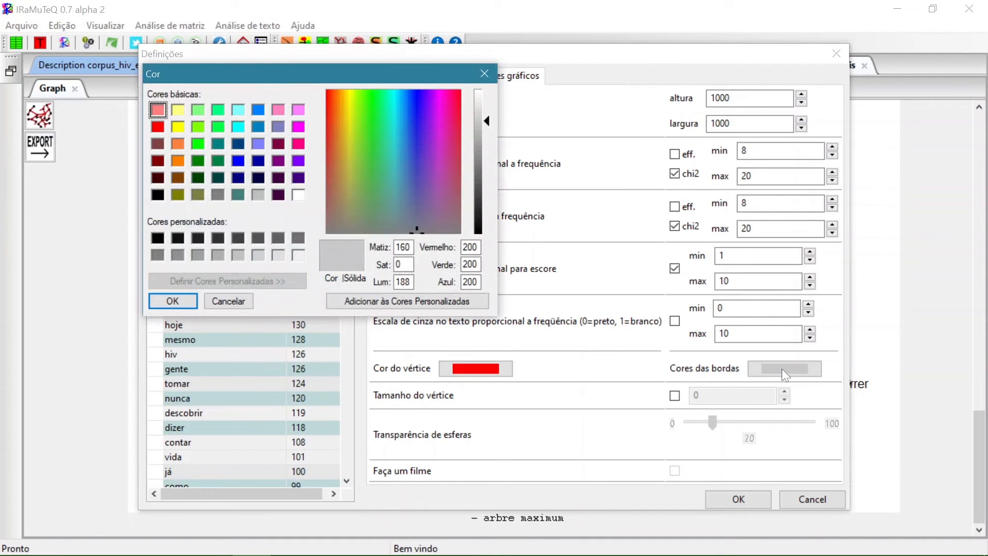
{"action": "left_click", "coordinate": [489, 77]}
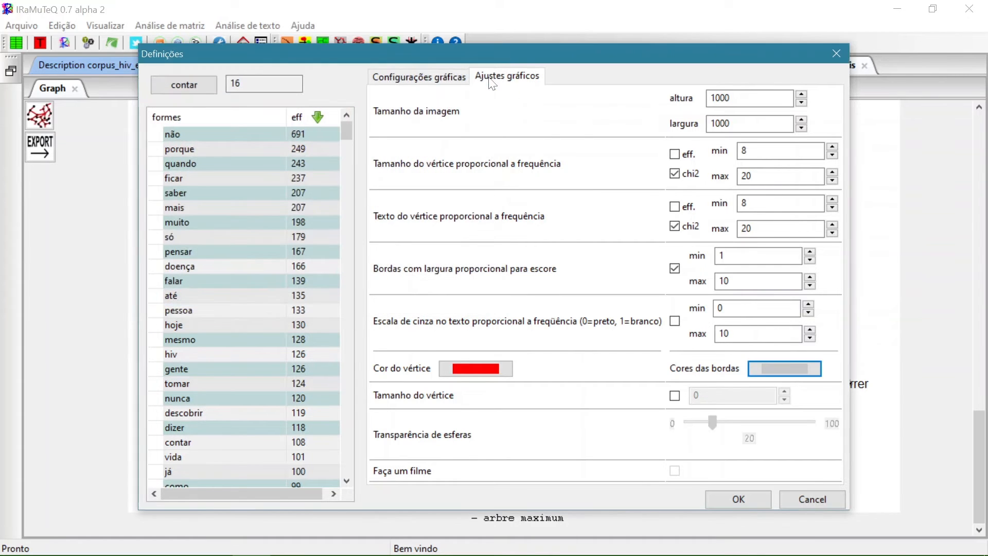
{"action": "left_click", "coordinate": [749, 497]}
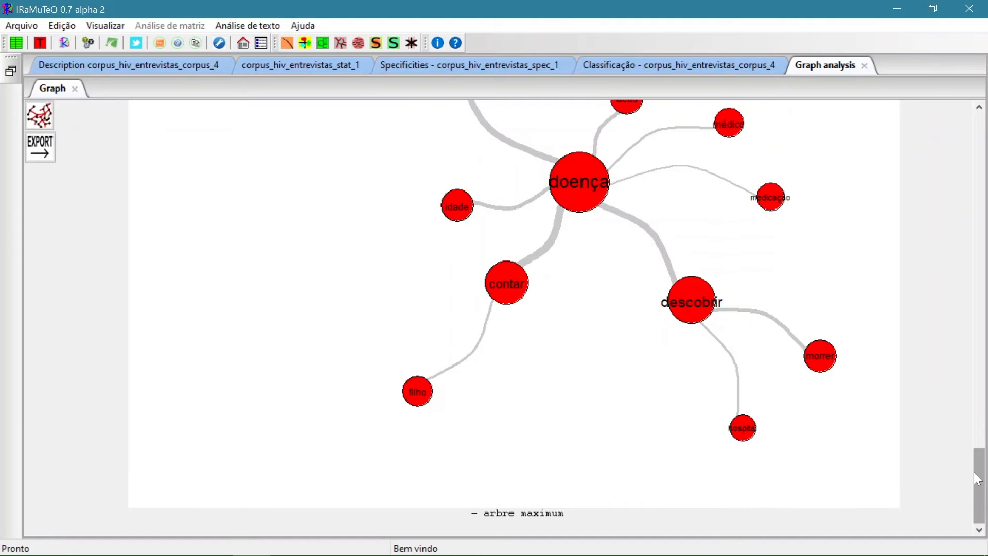
{"action": "mouse_move", "coordinate": [974, 471]}
{"action": "left_mouse_down"}
{"action": "mouse_move", "coordinate": [980, 407]}
{"action": "mouse_move", "coordinate": [985, 469]}
{"action": "left_mouse_up"}
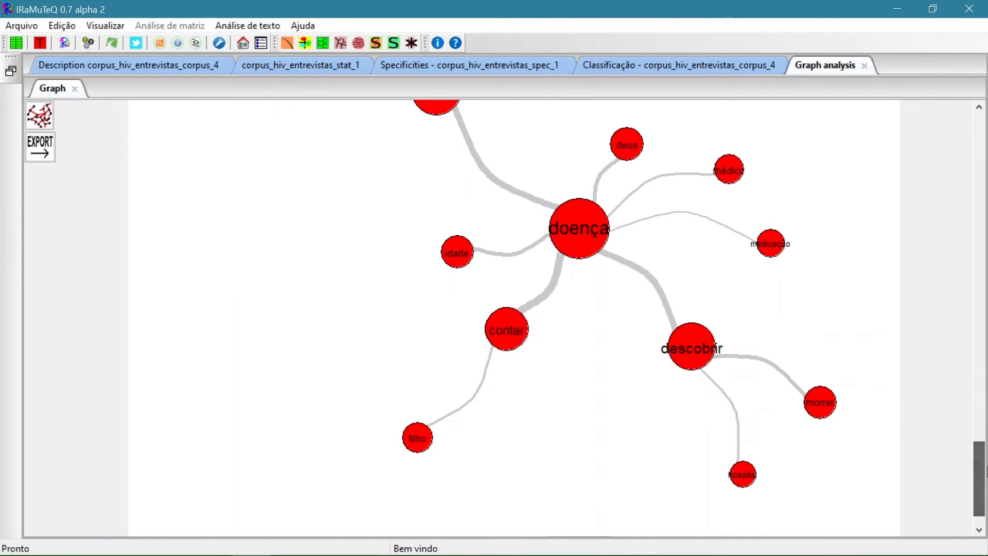
Start a word cloud analysis with the default lemmatization and dictionary settings, and set the image height and width to 500
{"action": "left_click", "coordinate": [360, 43]}
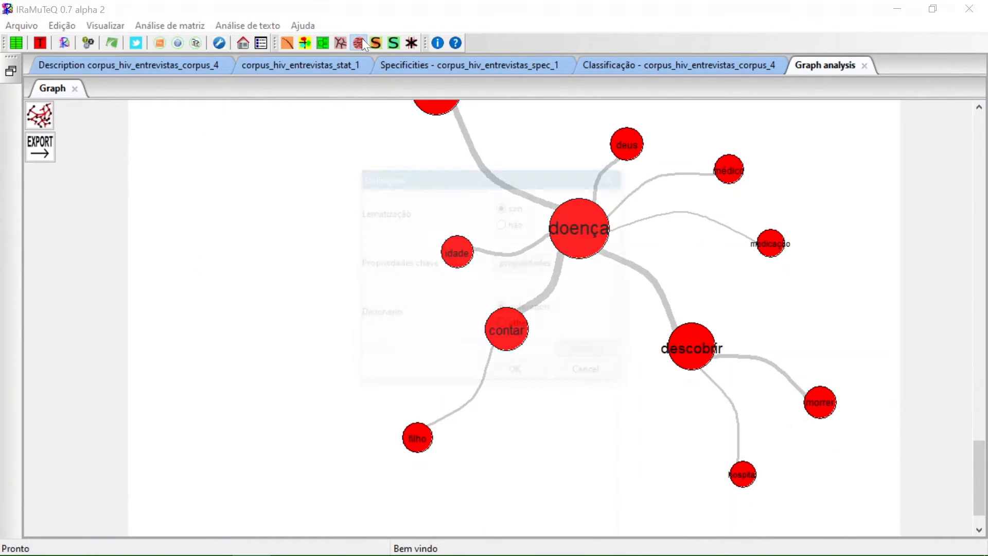
{"action": "left_click", "coordinate": [539, 374]}
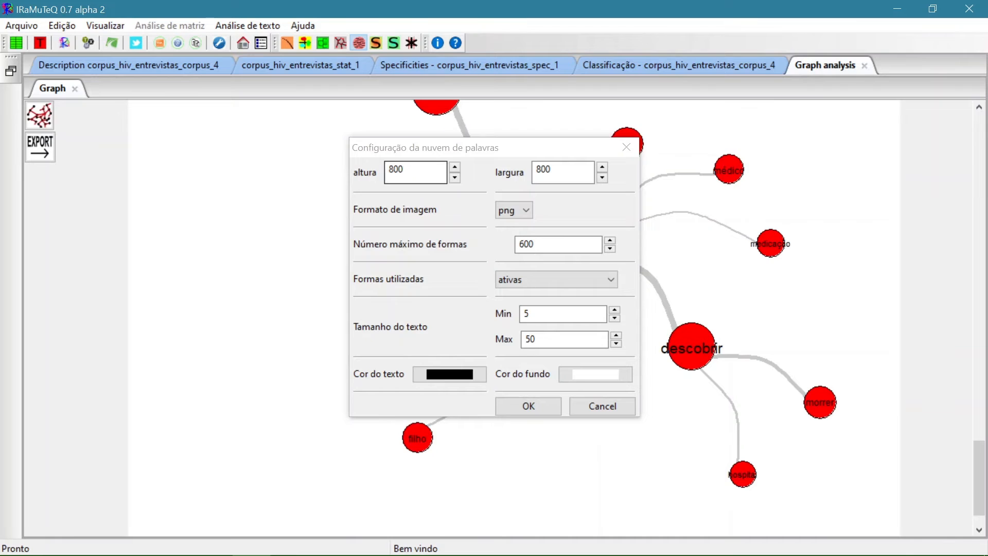
{"action": "left_click", "coordinate": [391, 170]}
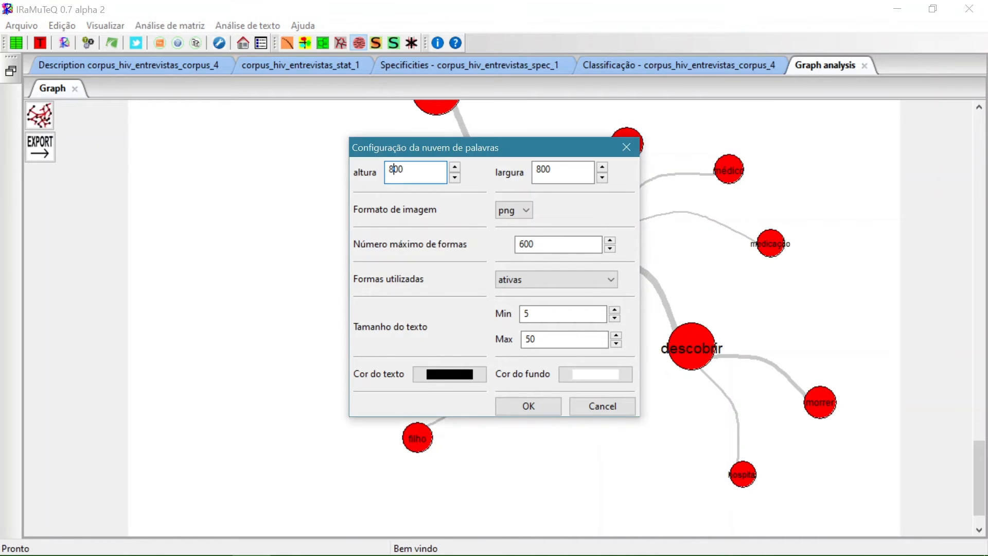
{"action": "key", "text": "BackSpace"}
{"action": "type", "text": "5"}
{"action": "left_click", "coordinate": [540, 170]}
{"action": "key", "text": "BackSpace"}
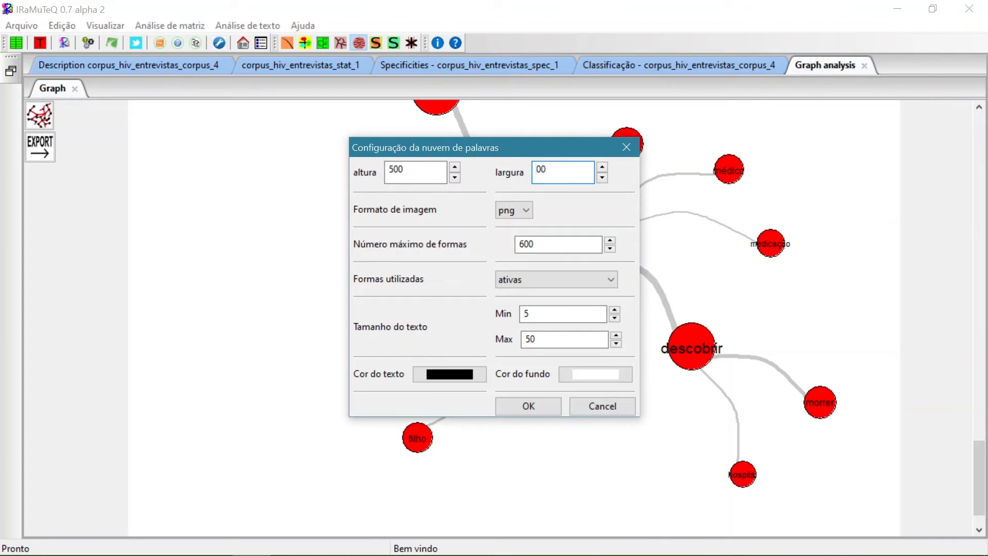
{"action": "type", "text": "5"}
Keep the active forms (ativas) for the word cloud and set the minimum text size to 10
{"action": "left_click", "coordinate": [613, 280]}
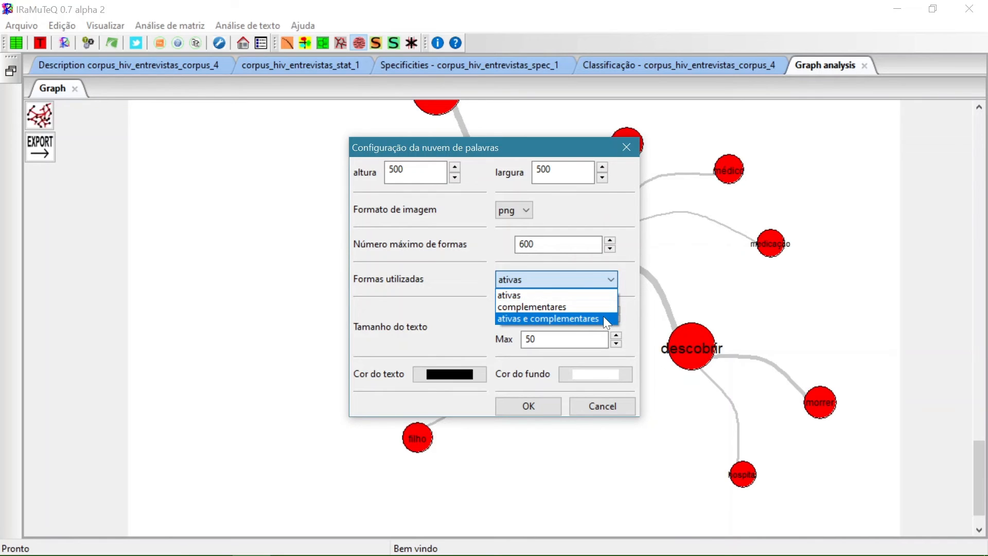
{"action": "left_click", "coordinate": [611, 280]}
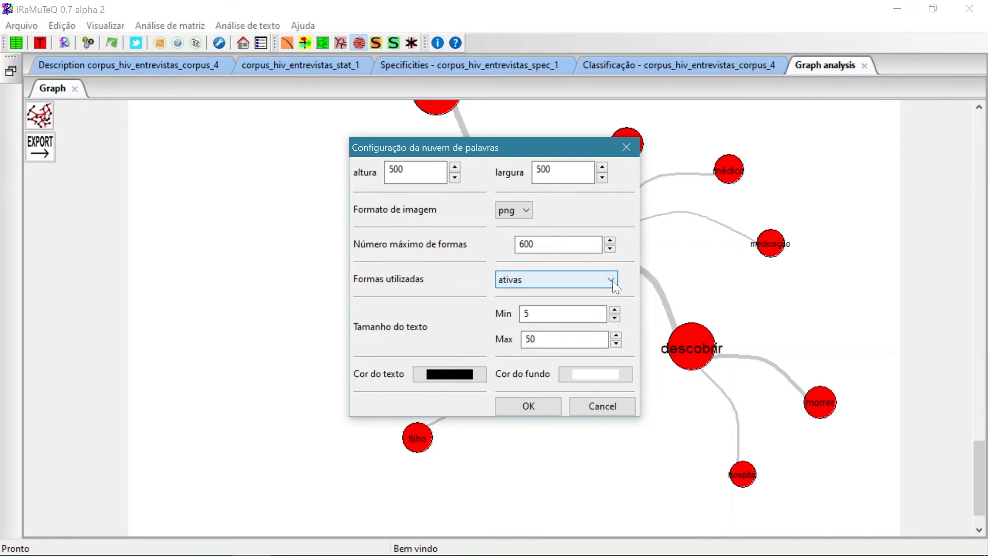
{"action": "left_click", "coordinate": [615, 311]}
{"action": "left_click", "coordinate": [615, 311]}
{"action": "left_click", "coordinate": [615, 311]}
{"action": "left_click", "coordinate": [615, 311]}
{"action": "left_click", "coordinate": [615, 311]}
{"action": "left_click", "coordinate": [615, 311]}
{"action": "left_click", "coordinate": [616, 319]}
Make the word cloud's text dark maroon (RGB 128, 0, 64) on a light yellow background (RGB 255, 255, 128) and accept the configuration
{"action": "left_click", "coordinate": [470, 372]}
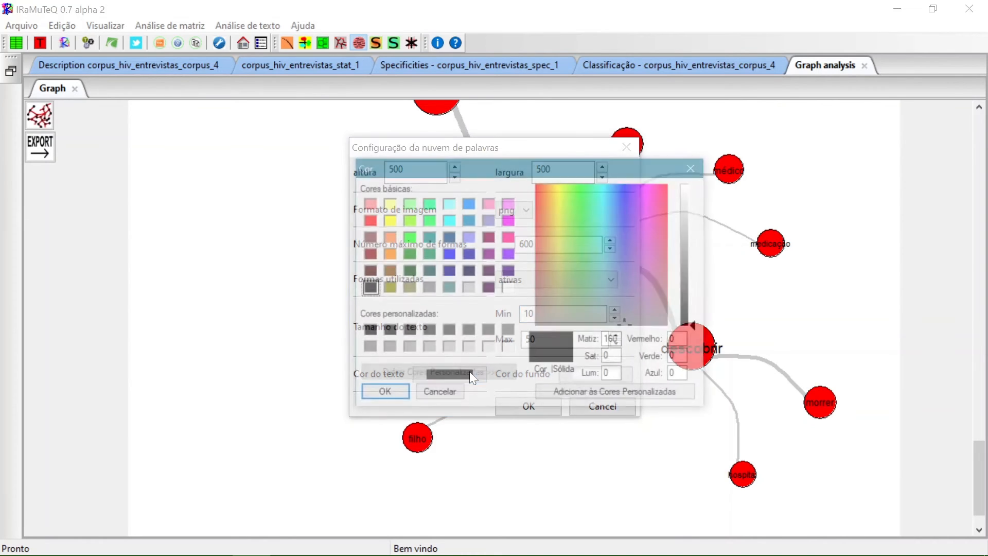
{"action": "left_click", "coordinate": [489, 237]}
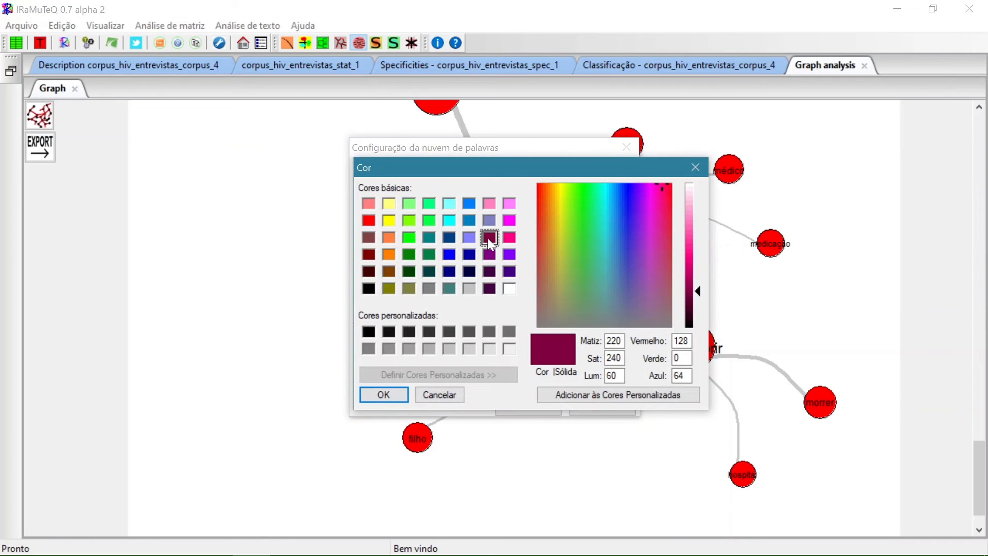
{"action": "left_click", "coordinate": [399, 394]}
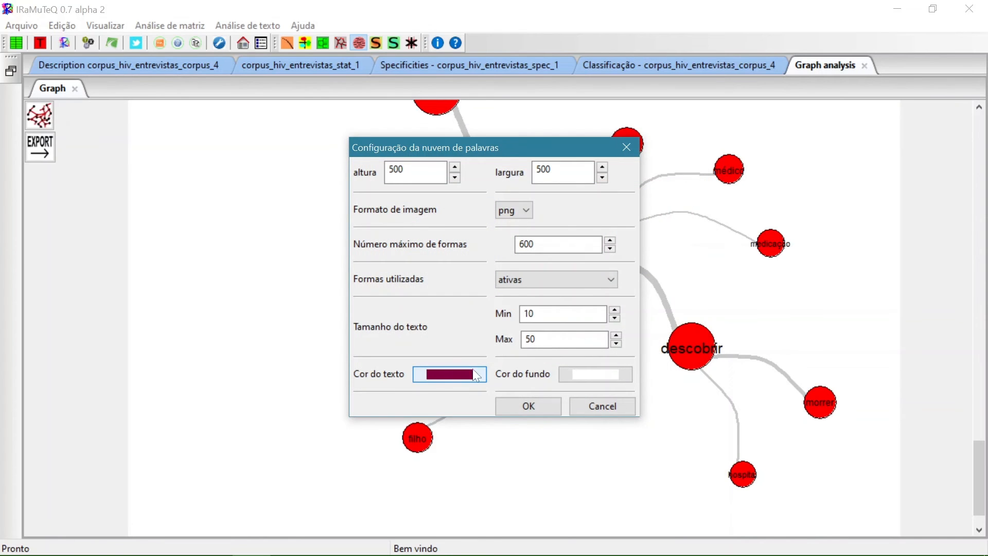
{"action": "left_click", "coordinate": [587, 373]}
{"action": "left_click", "coordinate": [388, 203]}
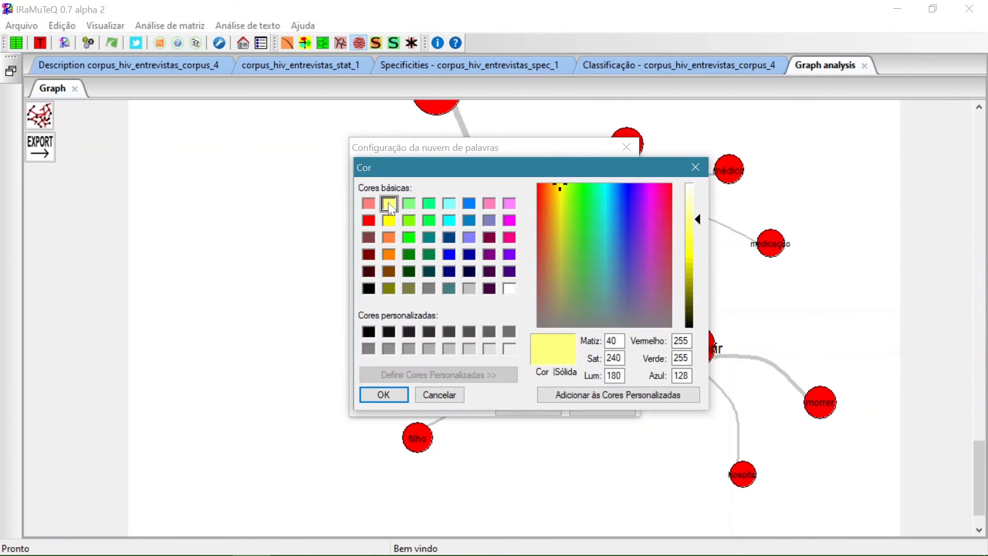
{"action": "left_click", "coordinate": [396, 392]}
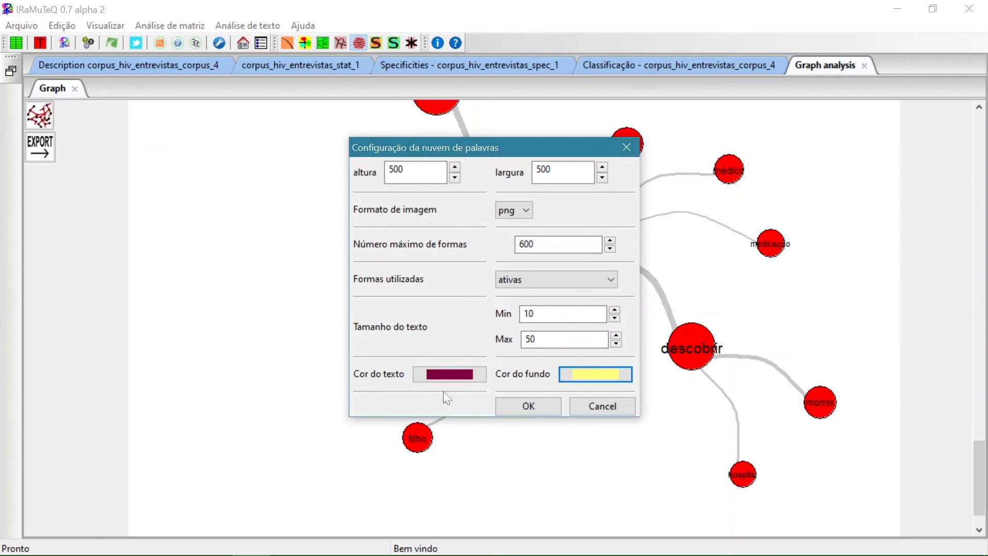
{"action": "left_click", "coordinate": [529, 406]}
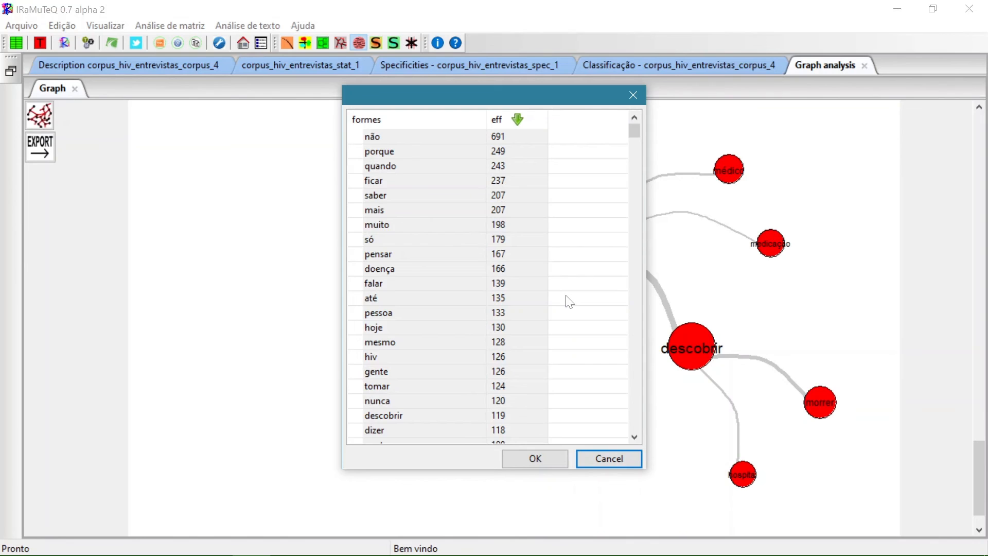
Build the word cloud from hiv, descobrir, vida, viver, morrer, medicação, idade, deus, filho, mulher, hospital, medo, preconceito, exame, casa, marido, envelhecer, droga, família and problema
{"action": "left_click", "coordinate": [382, 356]}
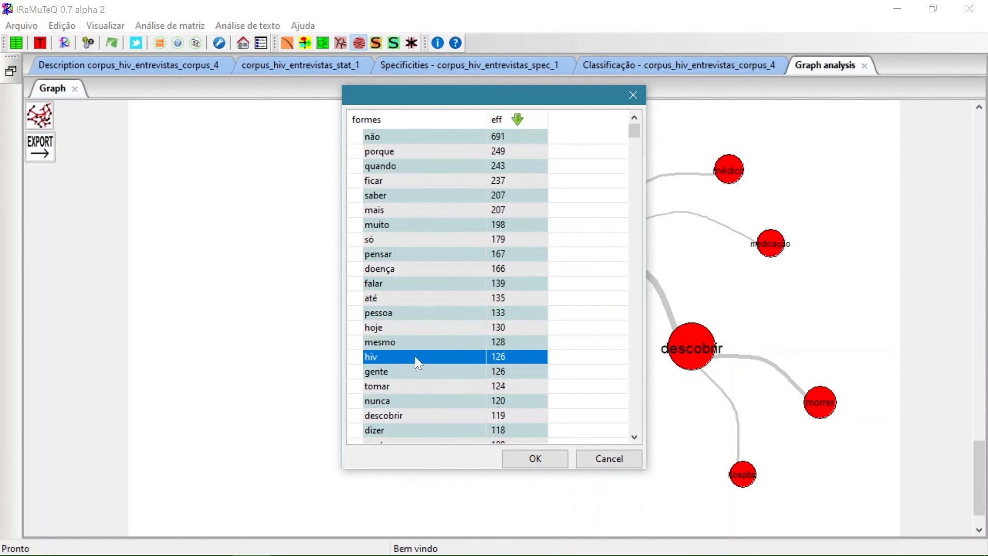
{"action": "scroll", "coordinate": [415, 356], "scroll_direction": "down", "scroll_amount": 3}
{"action": "left_click", "coordinate": [406, 285], "text": "ctrl"}
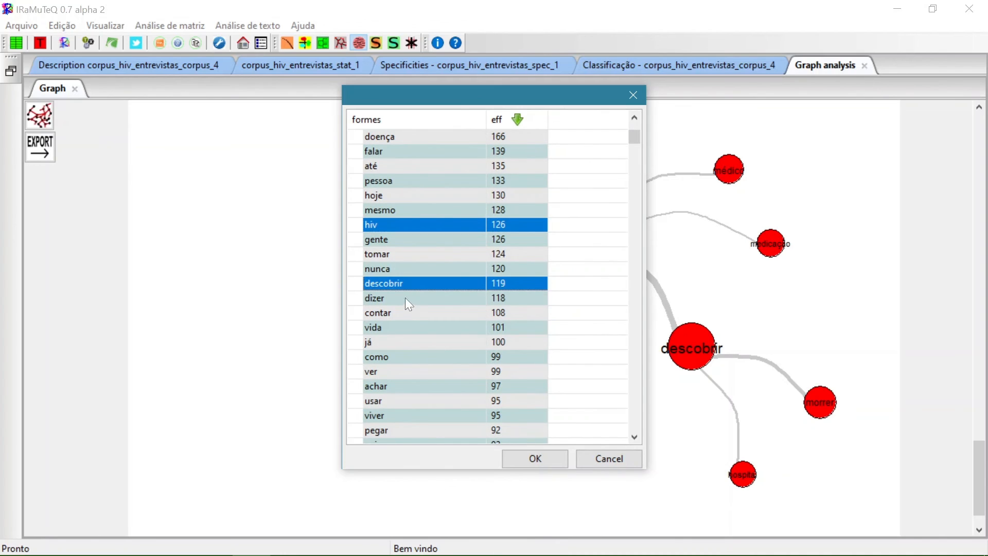
{"action": "left_click", "coordinate": [405, 327], "text": "ctrl"}
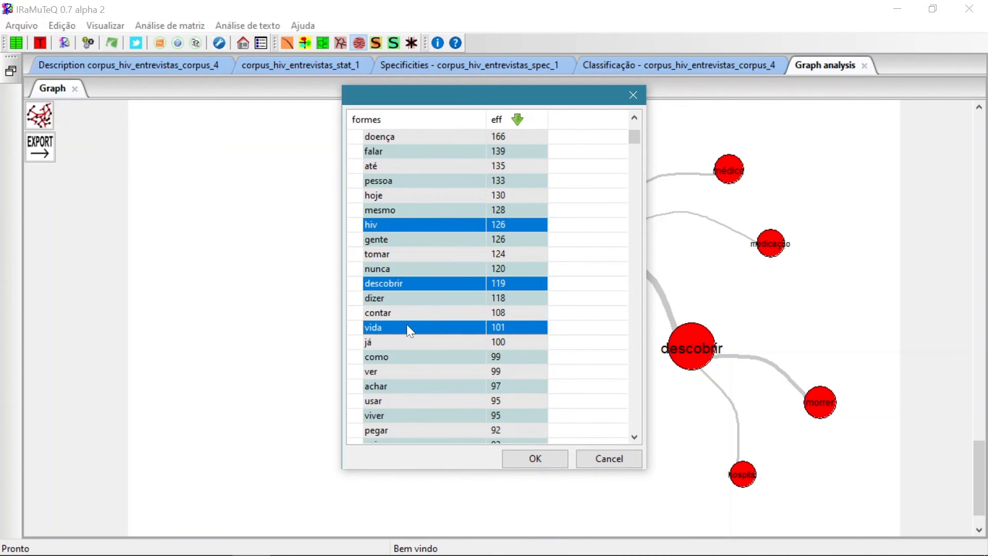
{"action": "left_click", "coordinate": [384, 417], "text": "ctrl"}
{"action": "scroll", "coordinate": [420, 367], "scroll_direction": "down", "scroll_amount": 4}
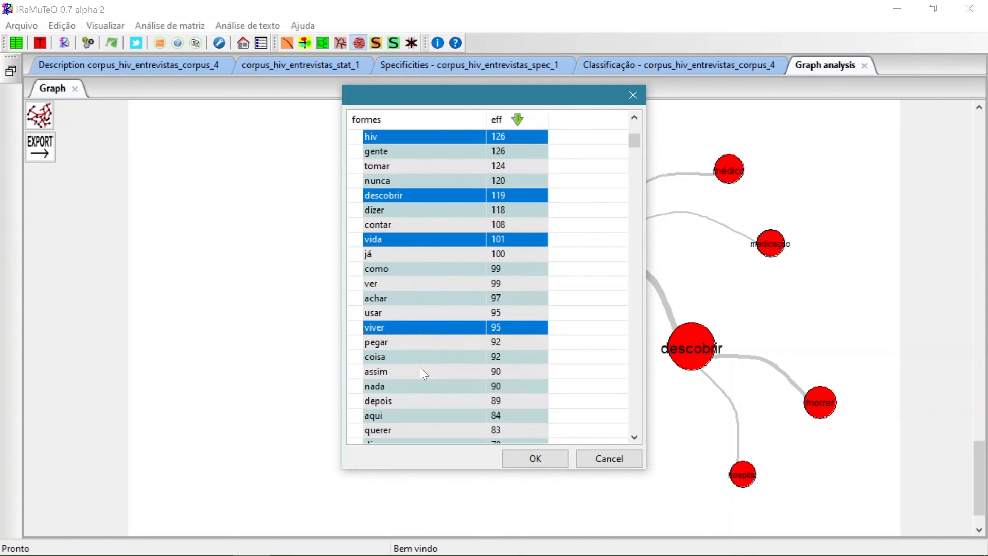
{"action": "scroll", "coordinate": [420, 367], "scroll_direction": "down", "scroll_amount": 15}
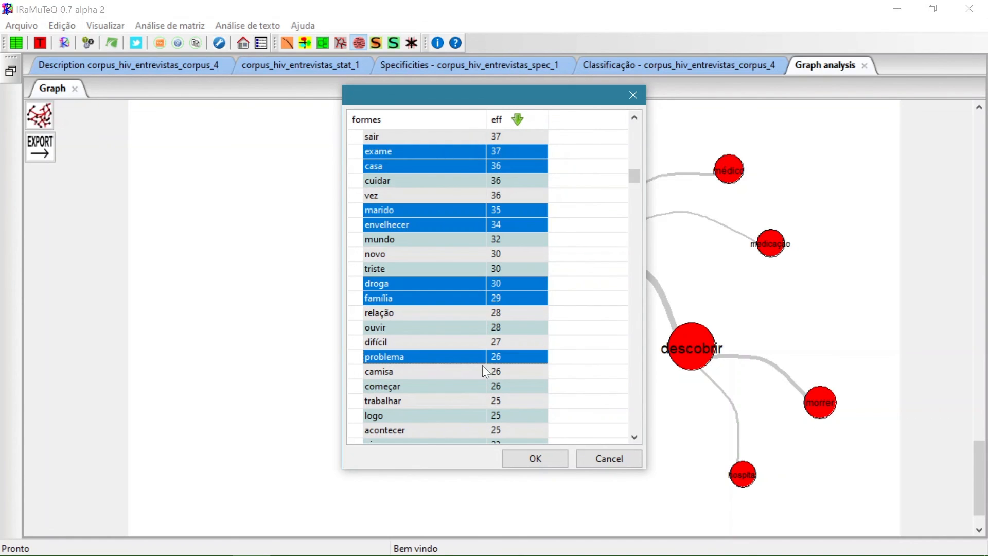
{"action": "left_click", "coordinate": [552, 455]}
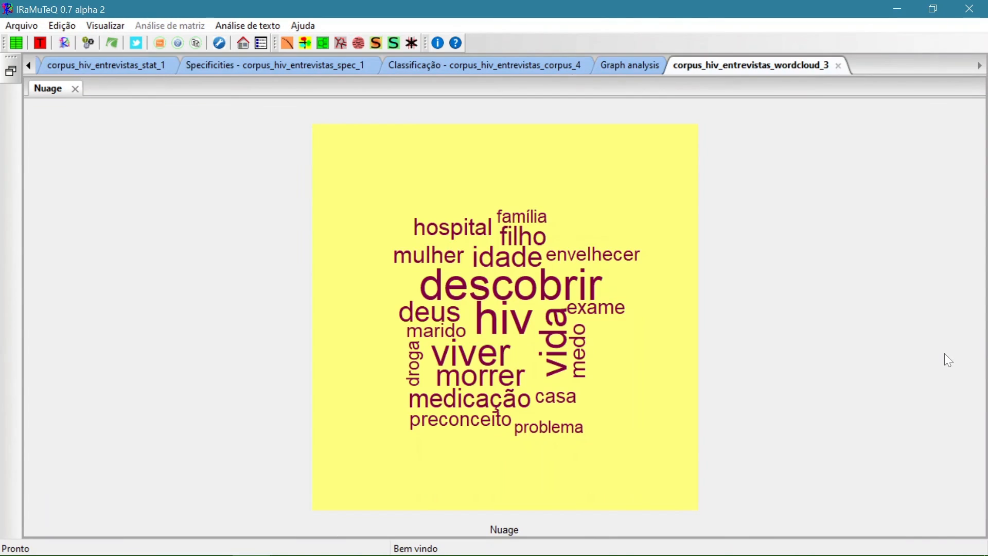